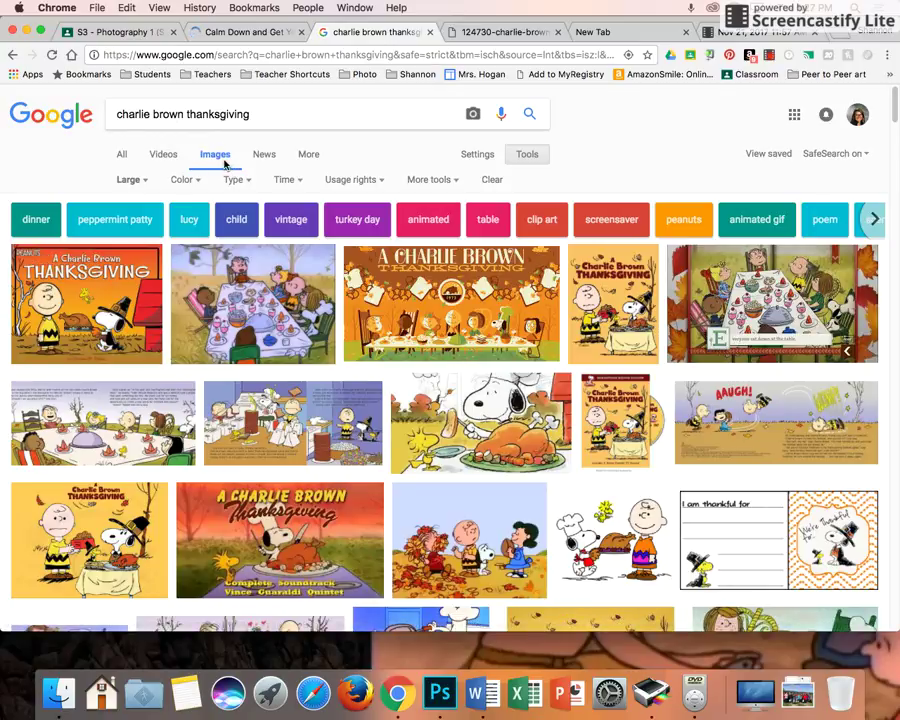
# Confirm the Large size filter and scroll through the 'charlie brown thanksgiving' image results
pyautogui.click(524, 156)
pyautogui.click(524, 156)
pyautogui.click(128, 181)
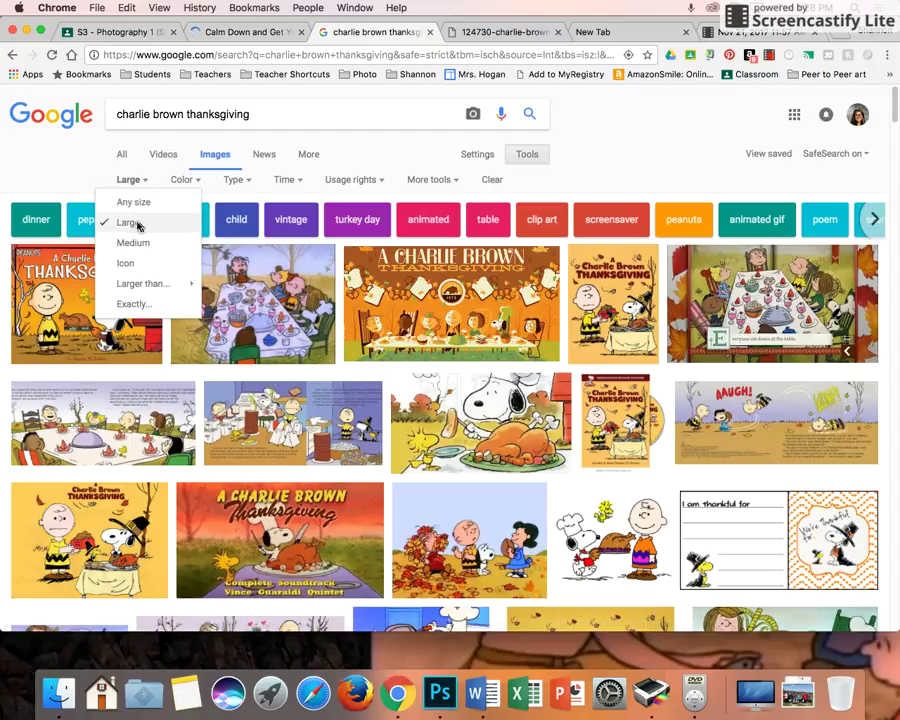
pyautogui.scroll(-1, 897, 117)
pyautogui.moveTo(897, 117); pyautogui.dragTo(868, 323)
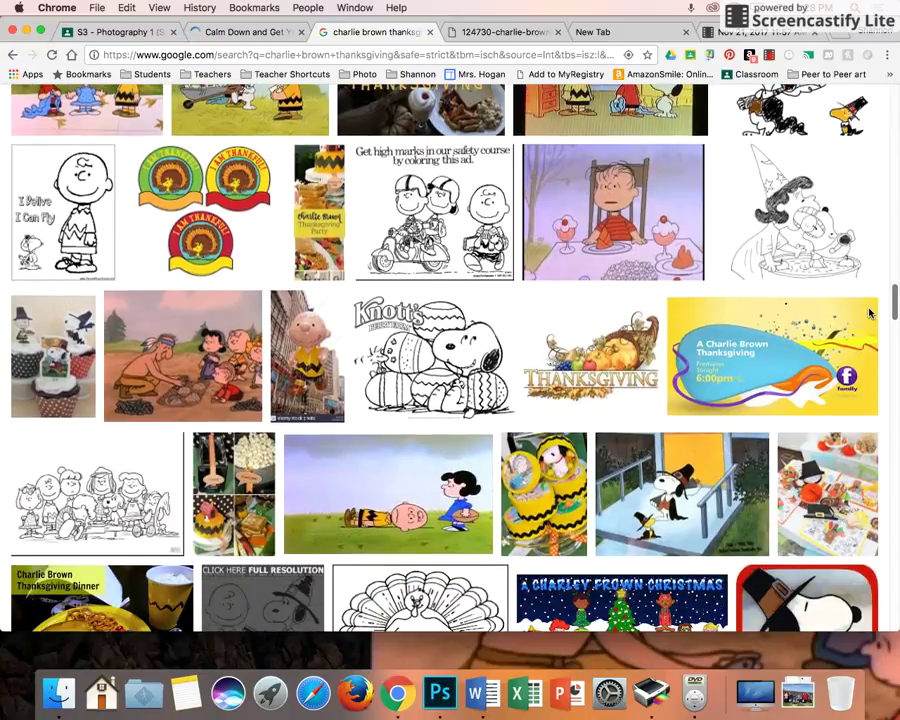
# Open the fish-net Thanksgiving still full-size in a new tab and drag it into Photoshop
pyautogui.click(185, 352)
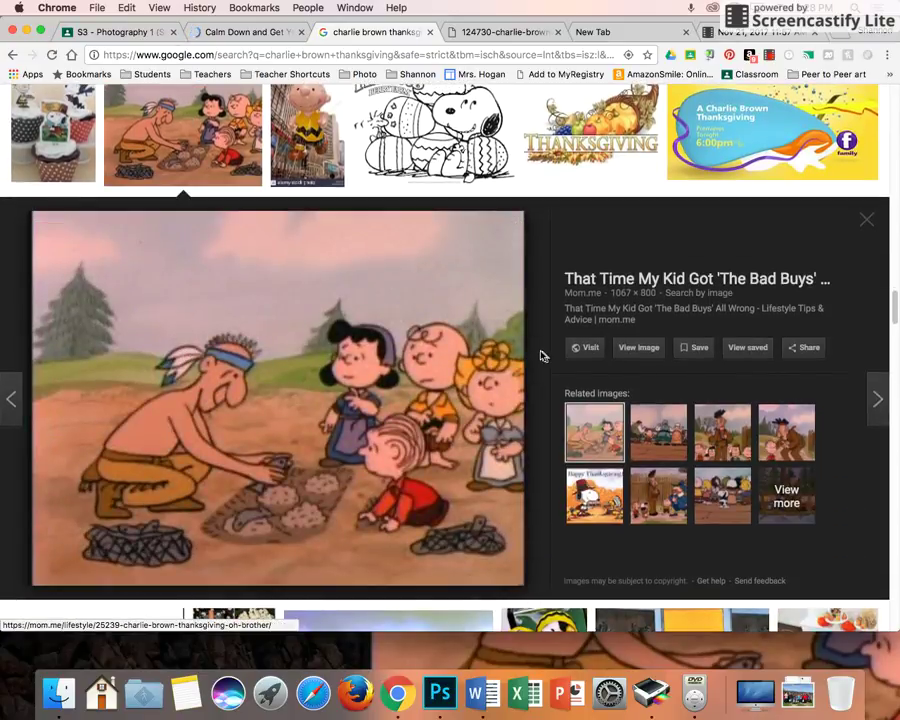
pyautogui.click(639, 348)
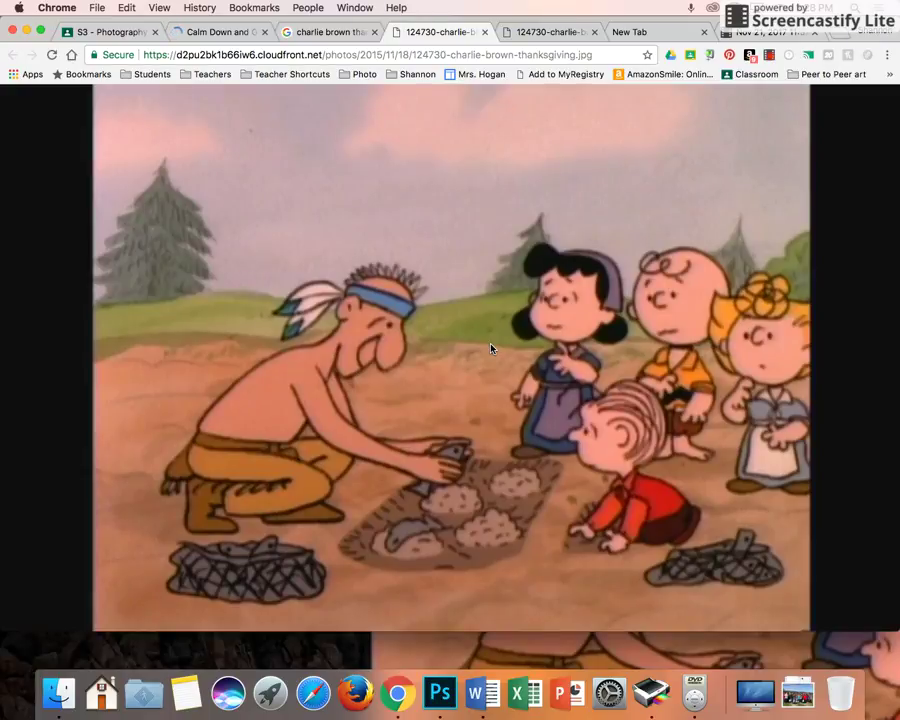
pyautogui.click(352, 277)
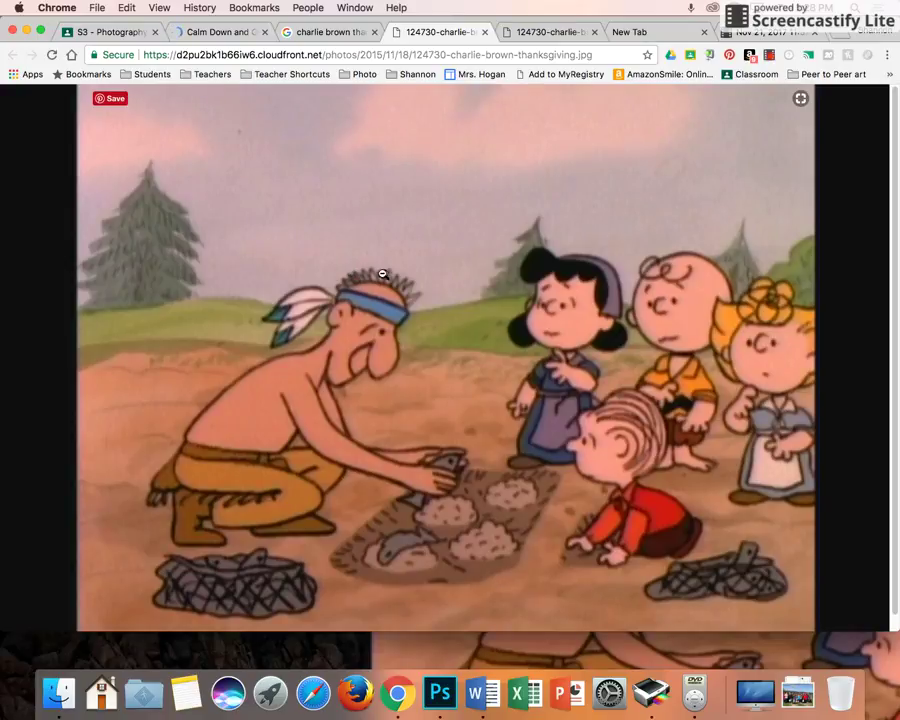
pyautogui.moveTo(406, 256); pyautogui.dragTo(443, 692)
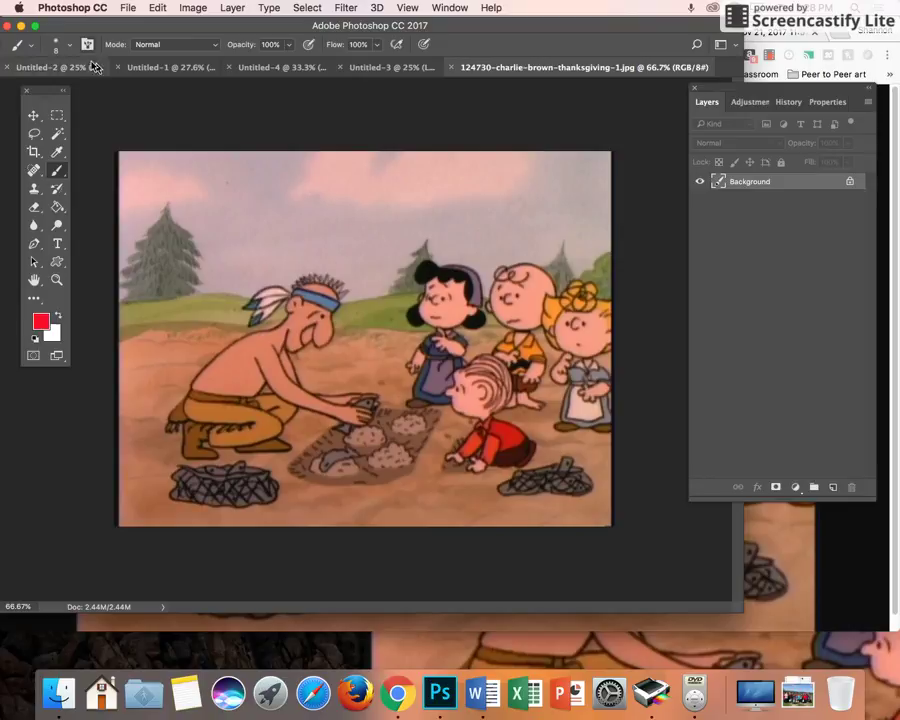
# Start a new 8 x 10 in, 300 ppi document in portrait orientation
pyautogui.click(125, 8)
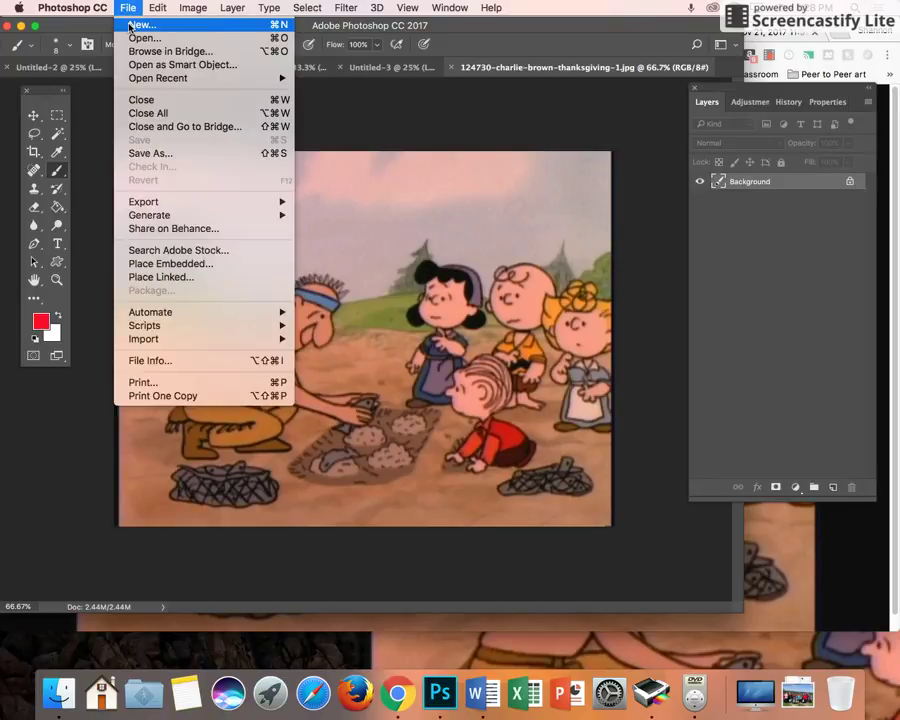
pyautogui.click(136, 25)
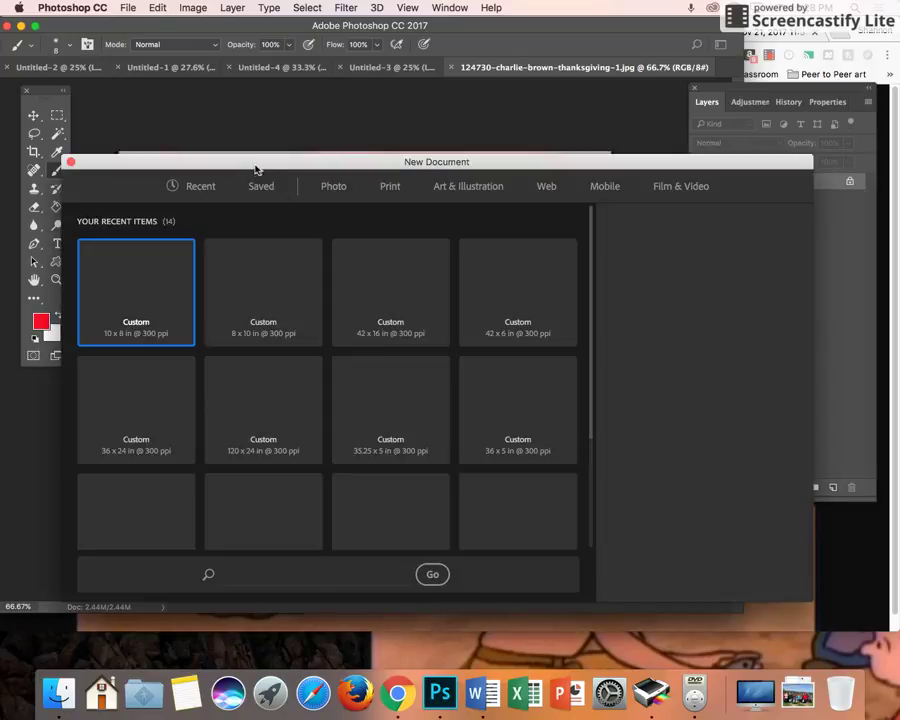
pyautogui.click(681, 333)
# Create the blank Untitled-5 page and copy the Thanksgiving still's layer onto it
pyautogui.click(772, 577)
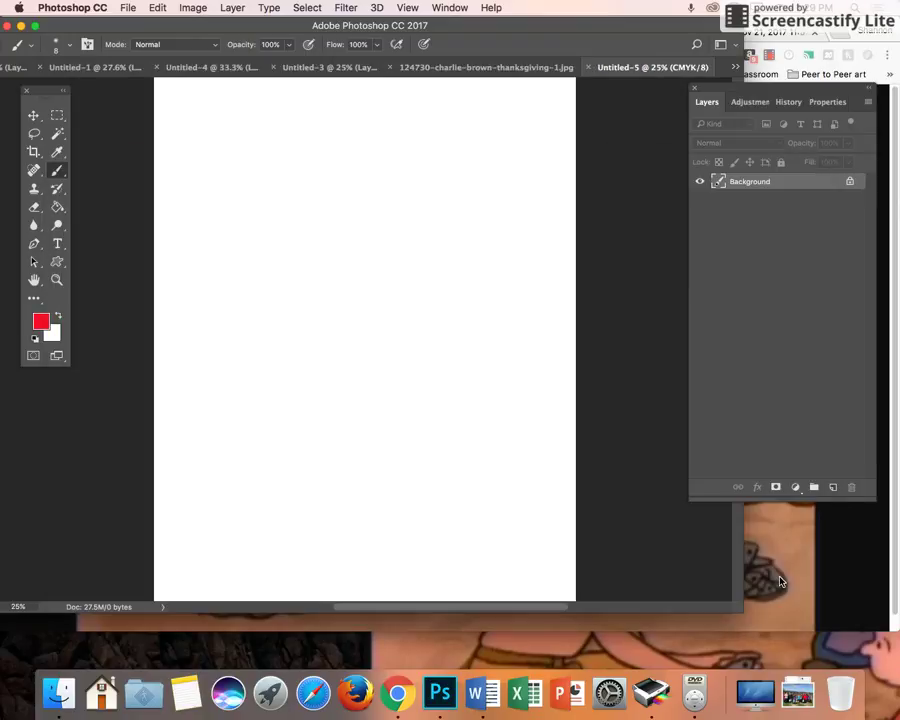
pyautogui.moveTo(454, 67); pyautogui.dragTo(463, 264)
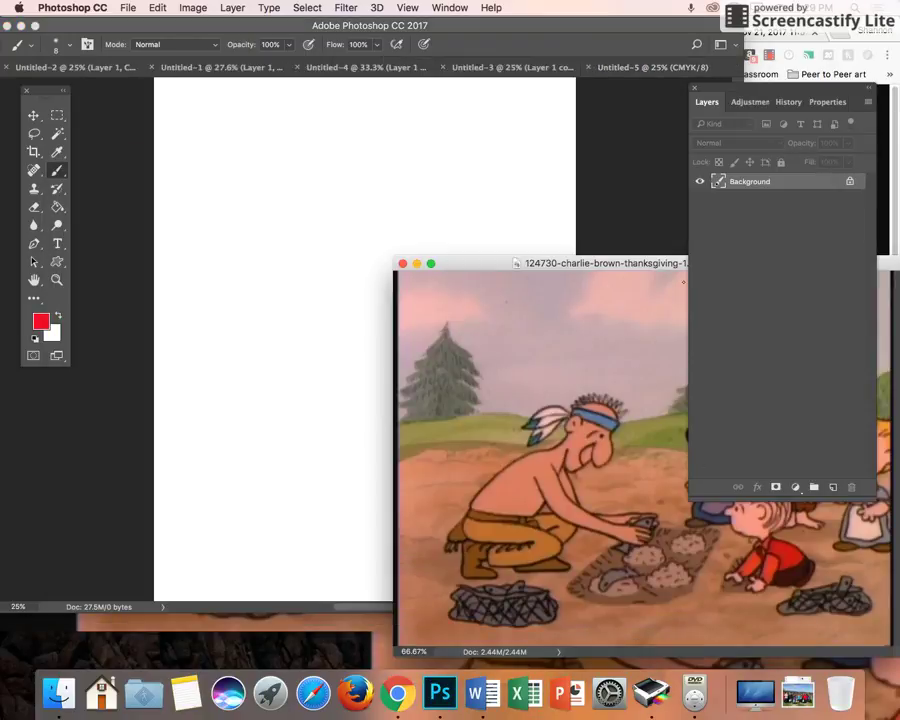
pyautogui.moveTo(753, 182); pyautogui.dragTo(338, 182)
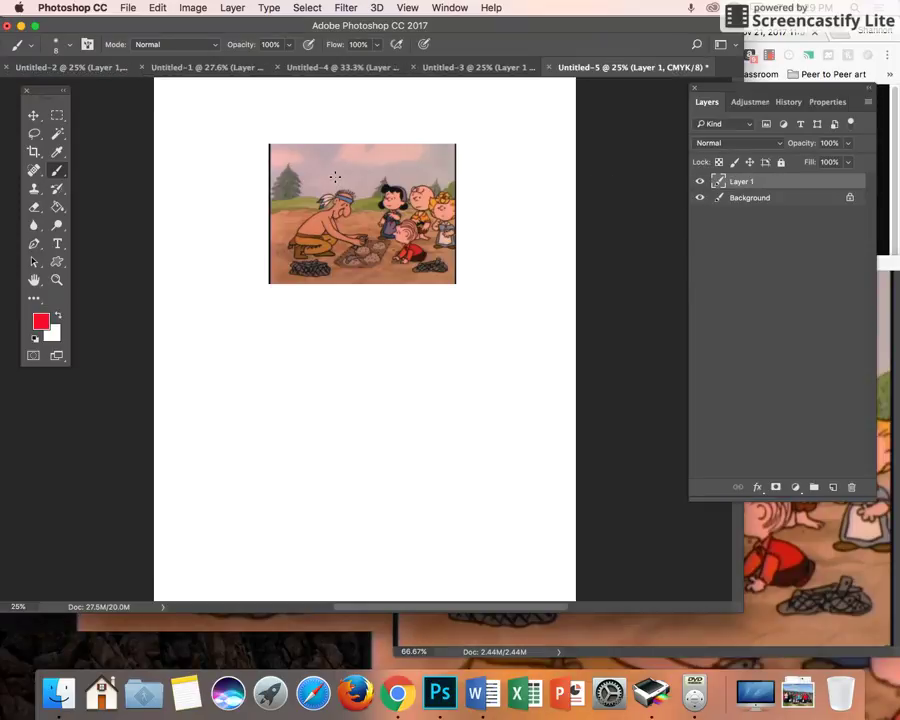
# Enlarge the still to about 5.7 x 4.3 in and duplicate its layer
pyautogui.press('super+t')
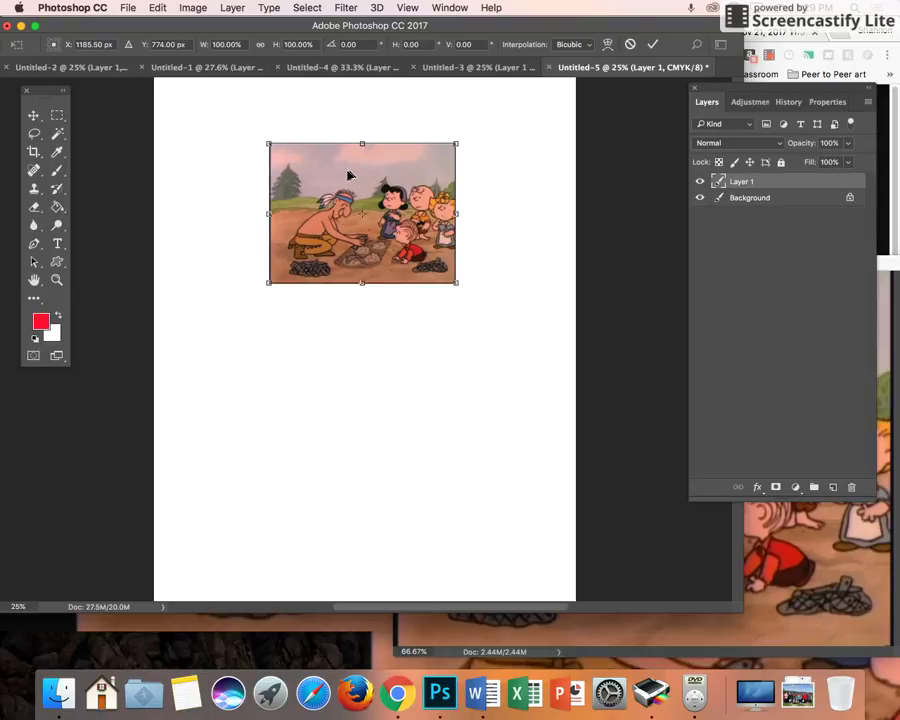
pyautogui.moveTo(456, 284); pyautogui.dragTo(502, 317)
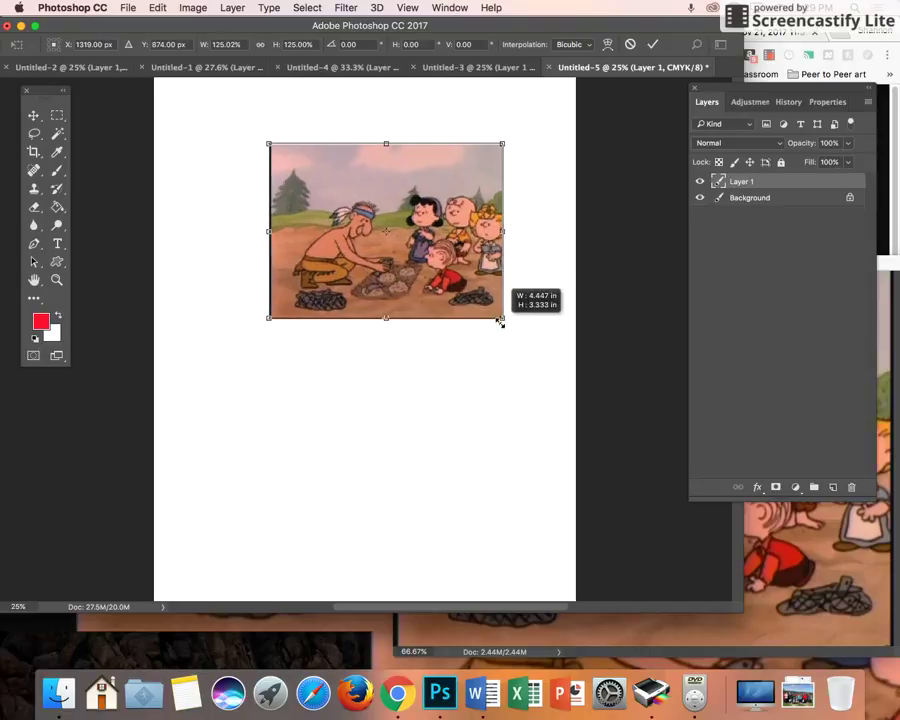
pyautogui.moveTo(272, 144); pyautogui.dragTo(169, 121)
pyautogui.press('Return')
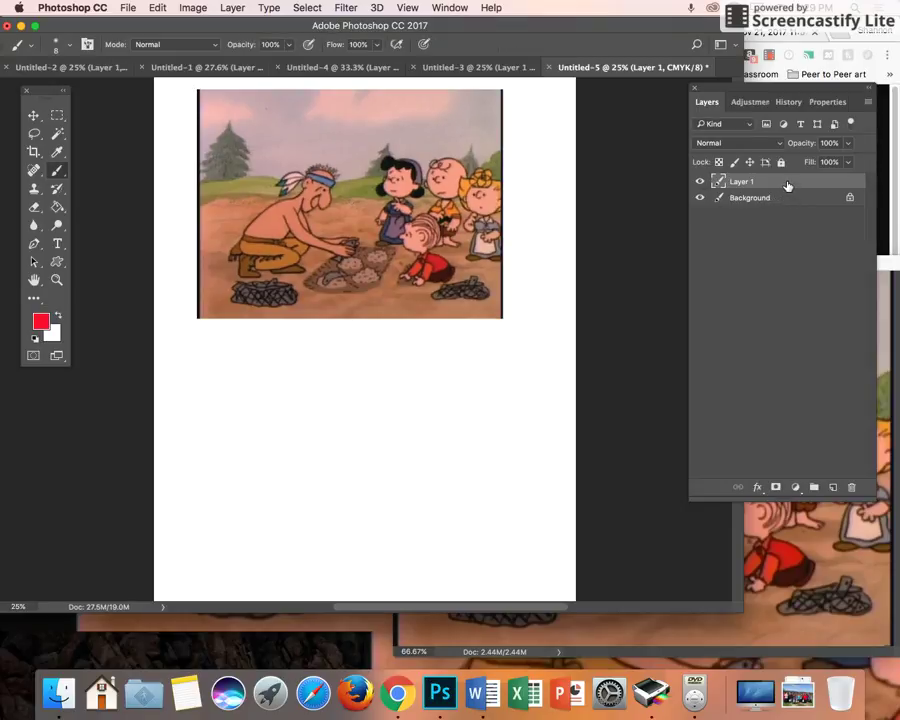
pyautogui.press('super+j')
# Move another copy of the still to the lower half of the page, cancelling a trial resize
pyautogui.moveTo(801, 185); pyautogui.dragTo(831, 486)
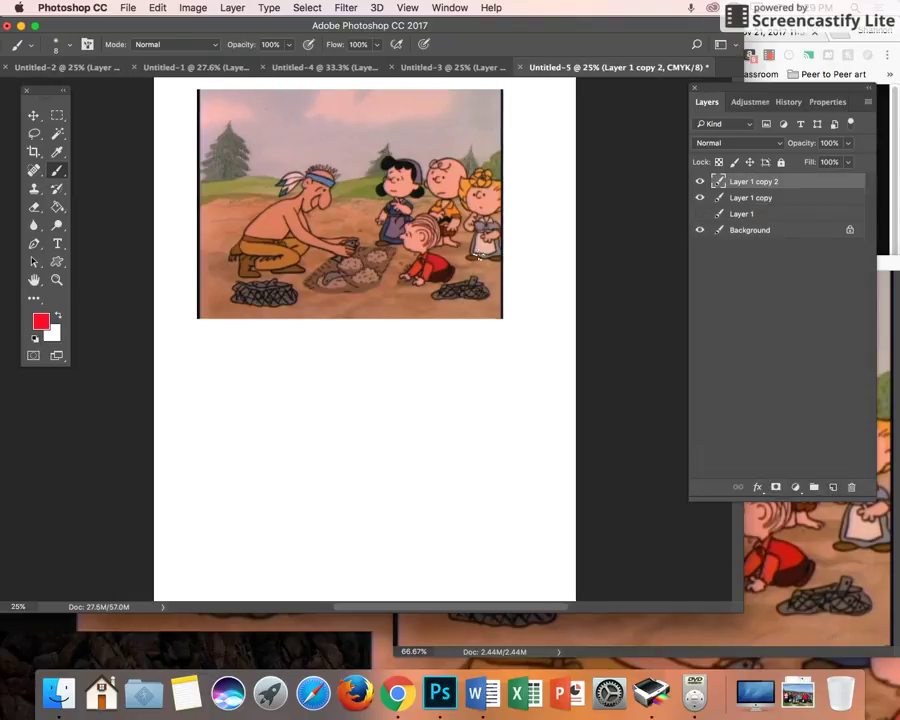
pyautogui.click(33, 116)
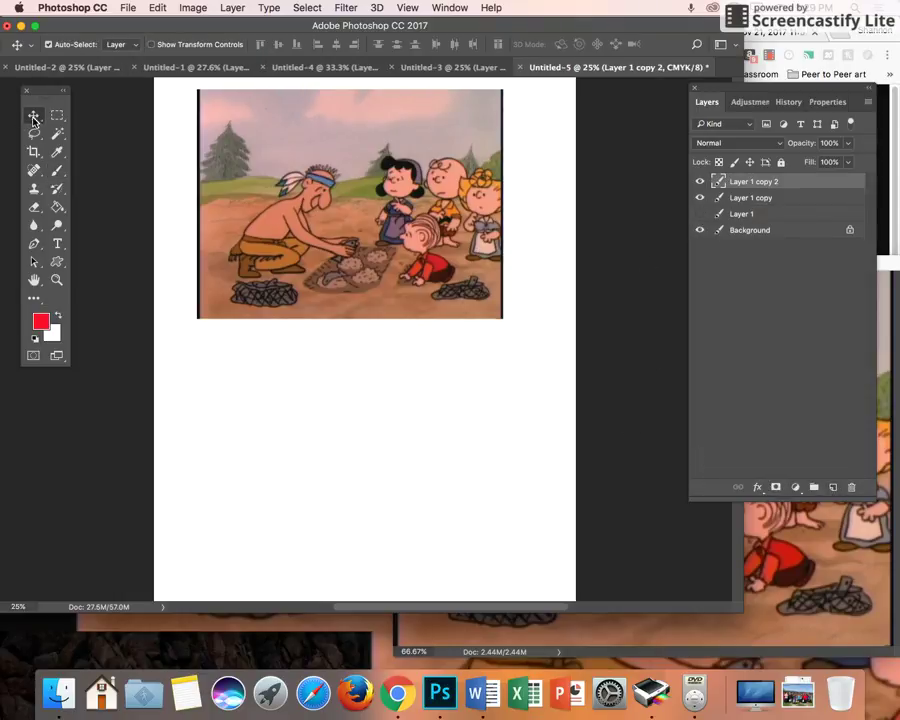
pyautogui.moveTo(343, 151); pyautogui.dragTo(343, 402)
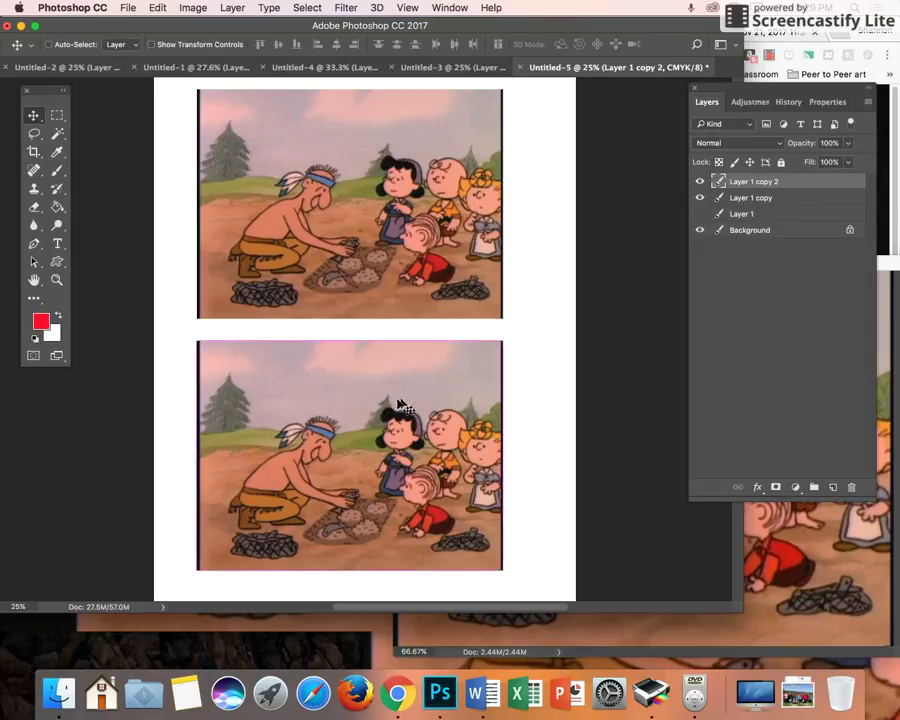
pyautogui.press('super+t')
pyautogui.moveTo(502, 339); pyautogui.dragTo(466, 368)
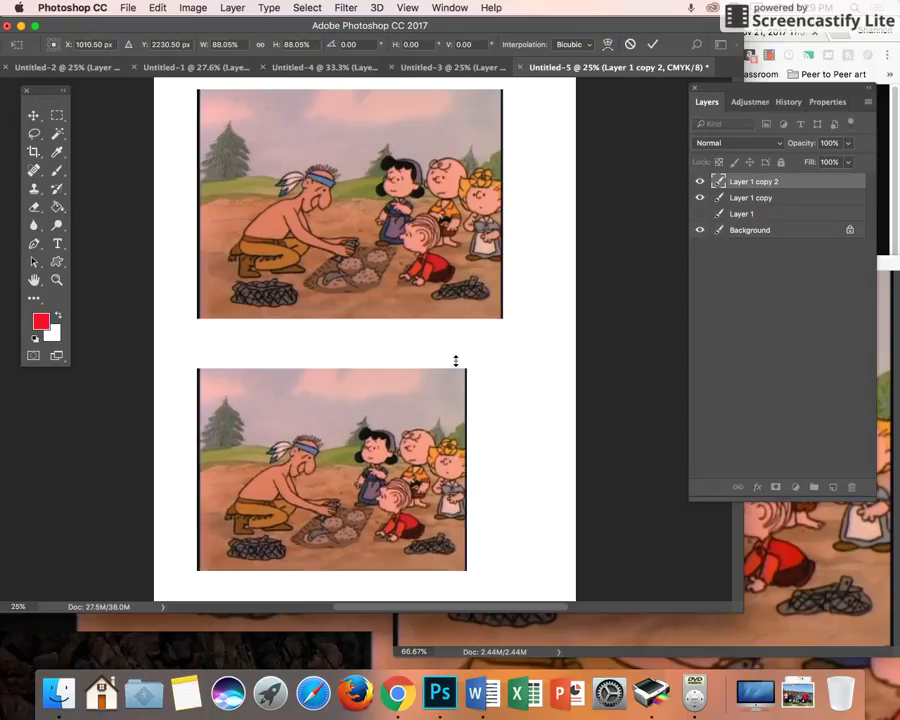
pyautogui.press('Escape')
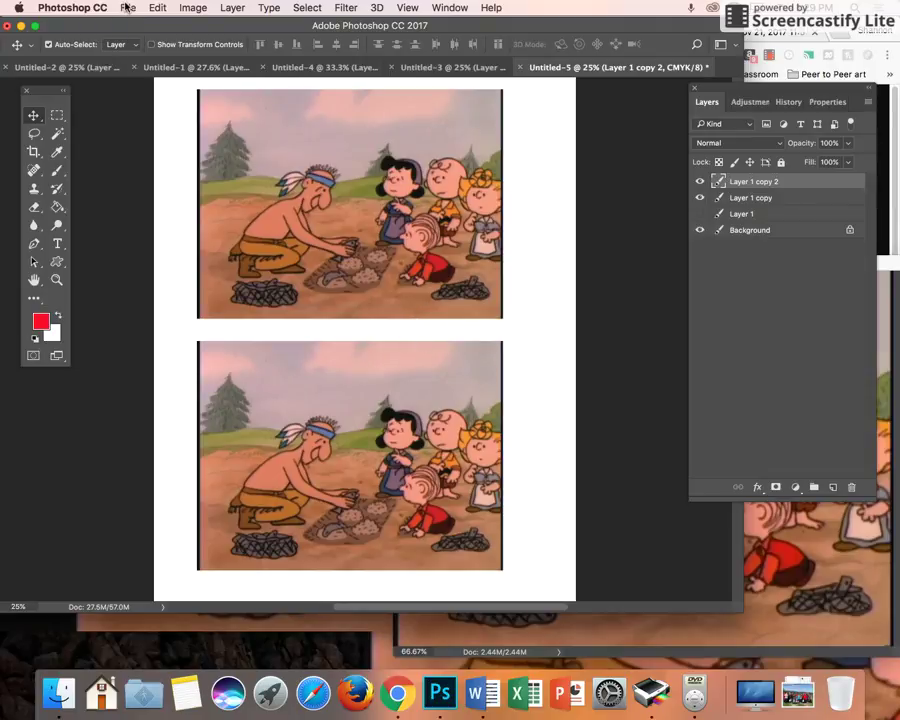
# Create a new 10 x 8 in landscape document
pyautogui.click(127, 7)
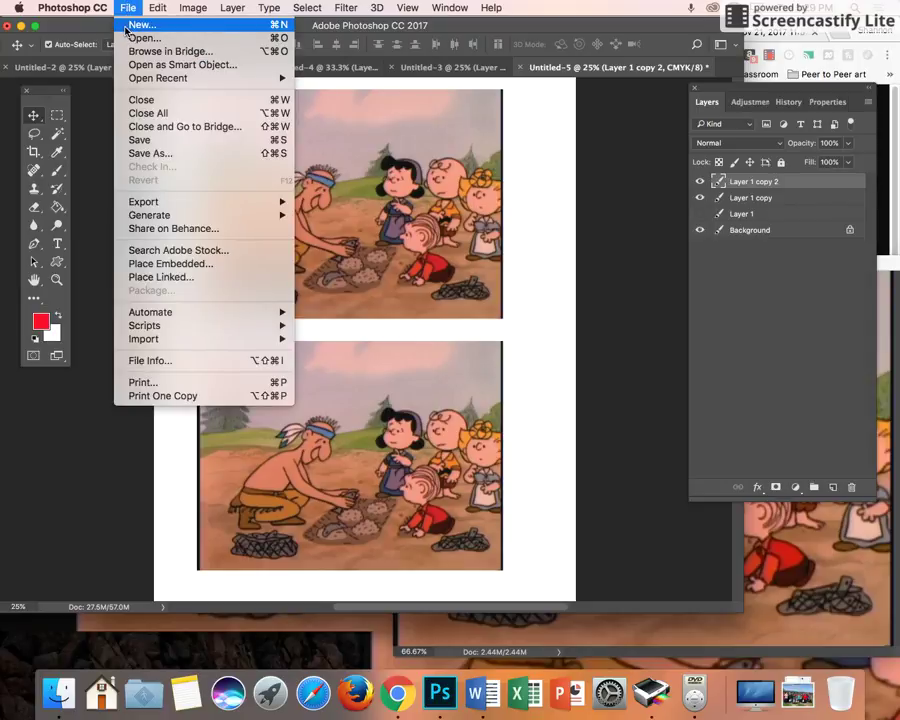
pyautogui.click(126, 28)
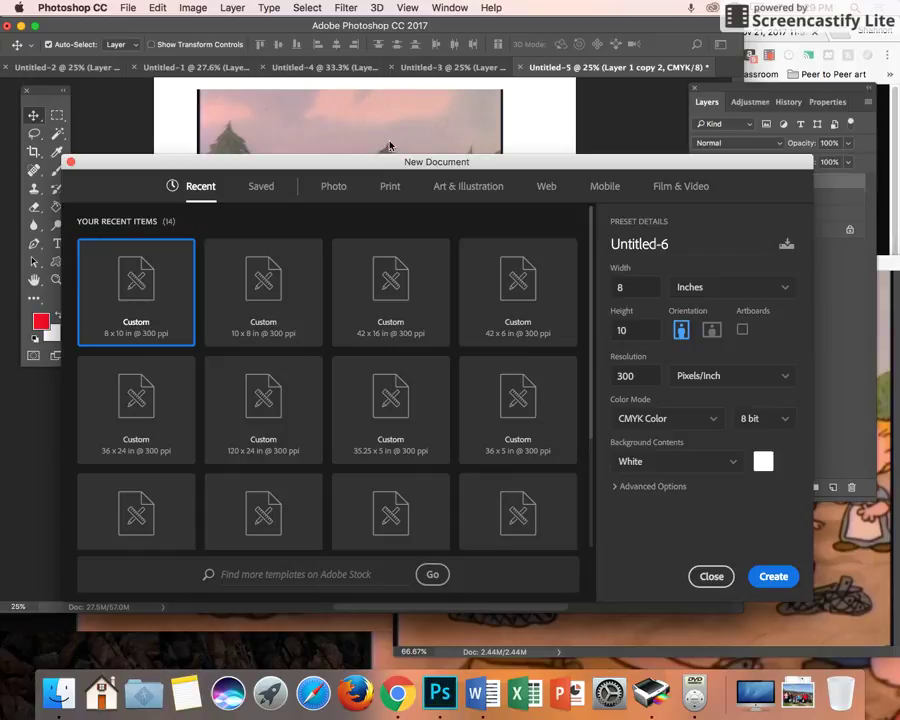
pyautogui.click(711, 333)
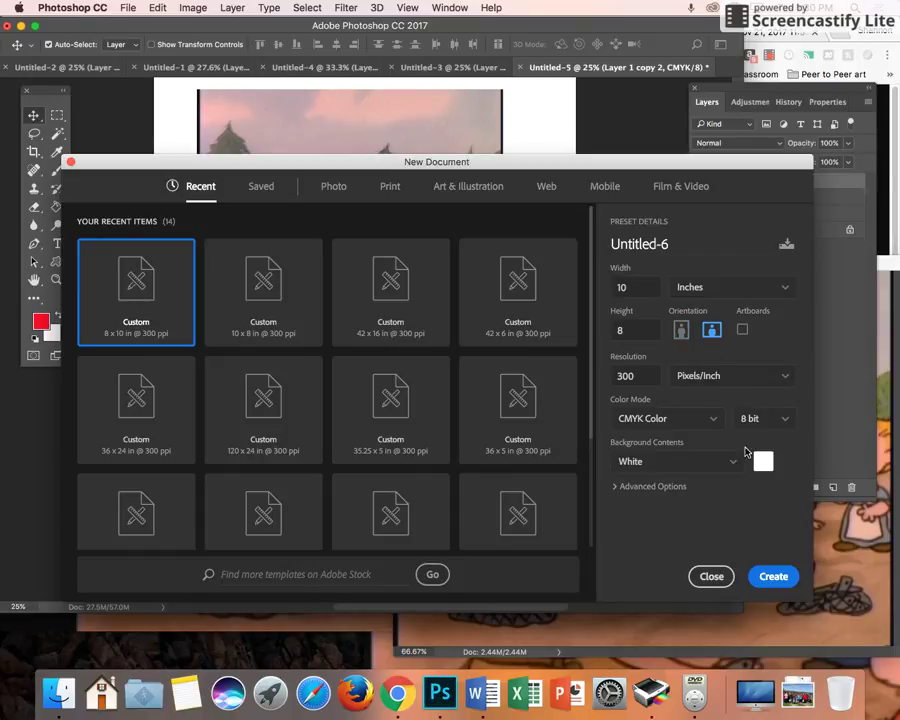
pyautogui.click(775, 575)
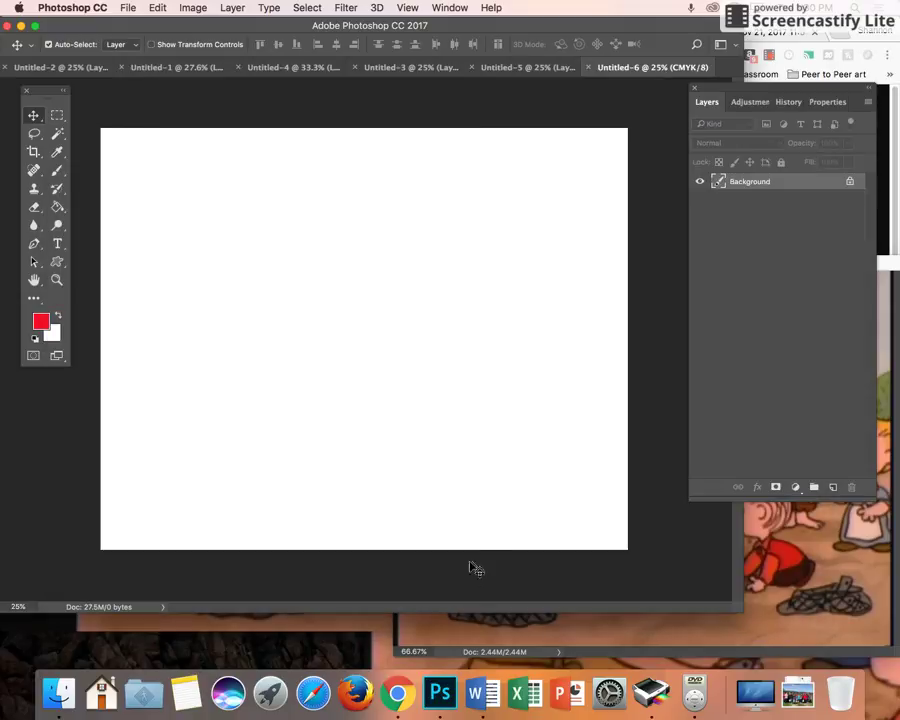
# Copy the Thanksgiving still onto the new page, enlarge it to about 254% and centre it
pyautogui.click(795, 570)
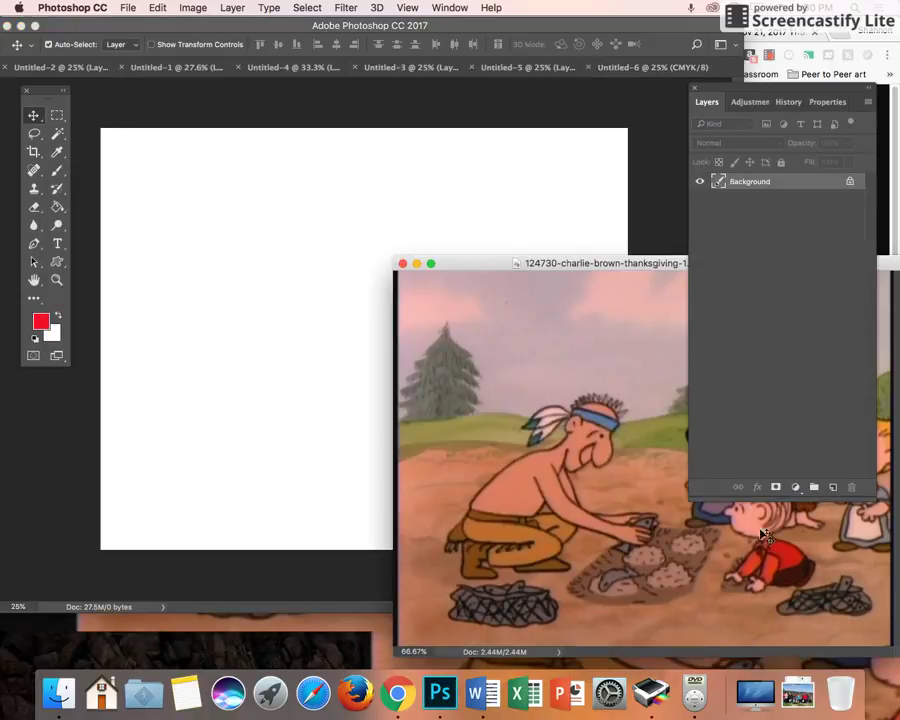
pyautogui.moveTo(735, 181); pyautogui.dragTo(356, 221)
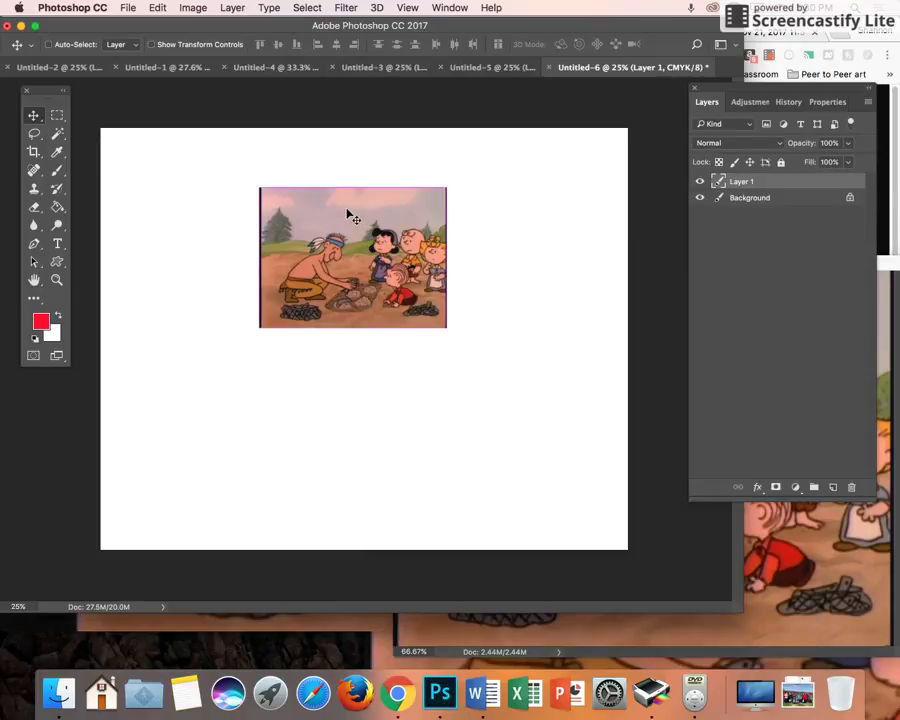
pyautogui.press('super+t')
pyautogui.moveTo(259, 326); pyautogui.dragTo(123, 434)
pyautogui.moveTo(440, 427); pyautogui.dragTo(588, 481)
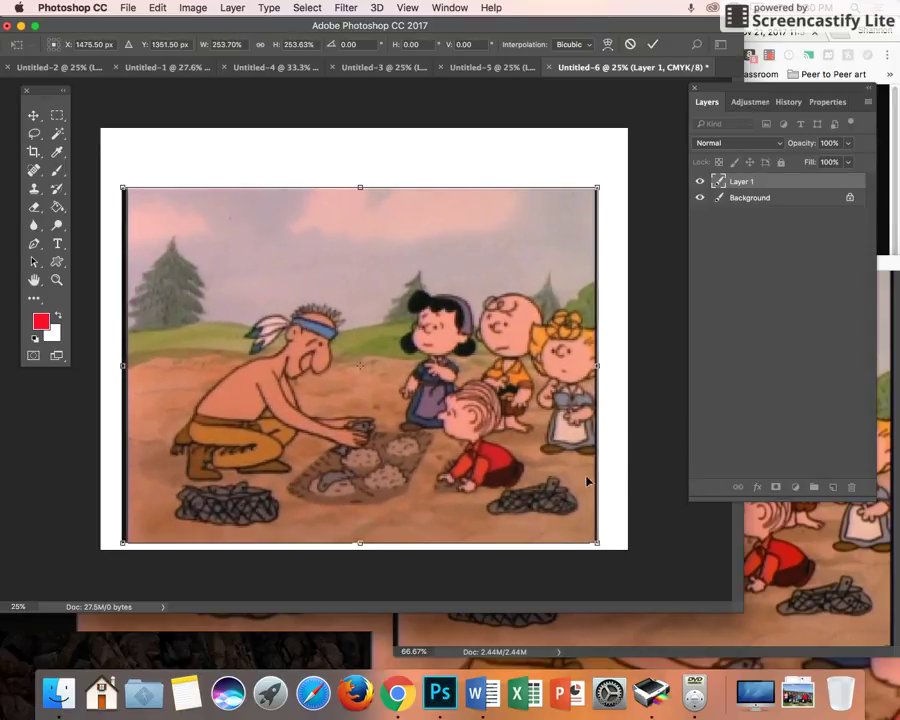
pyautogui.press('Return')
pyautogui.moveTo(413, 365); pyautogui.dragTo(417, 329)
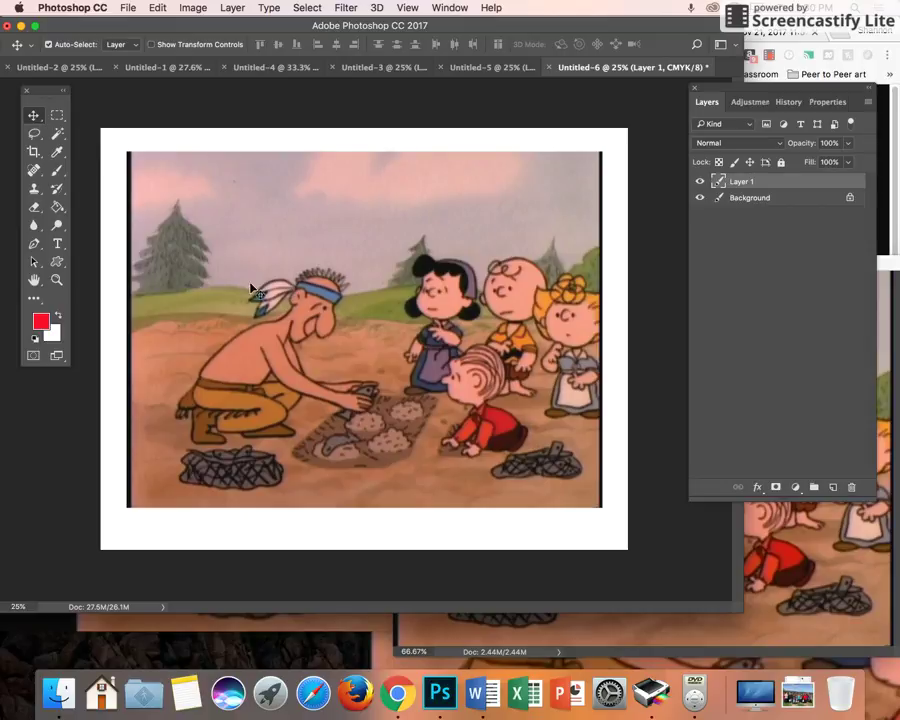
# Convert the image to Grayscale without flattening, discarding the colour information
pyautogui.click(188, 8)
pyautogui.moveTo(191, 30)
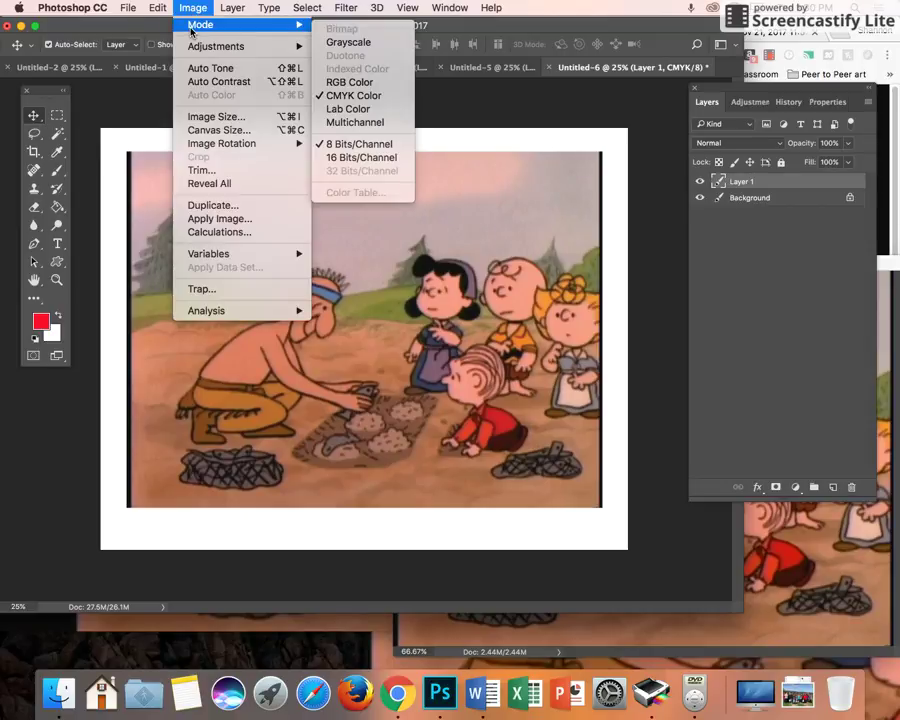
pyautogui.click(382, 42)
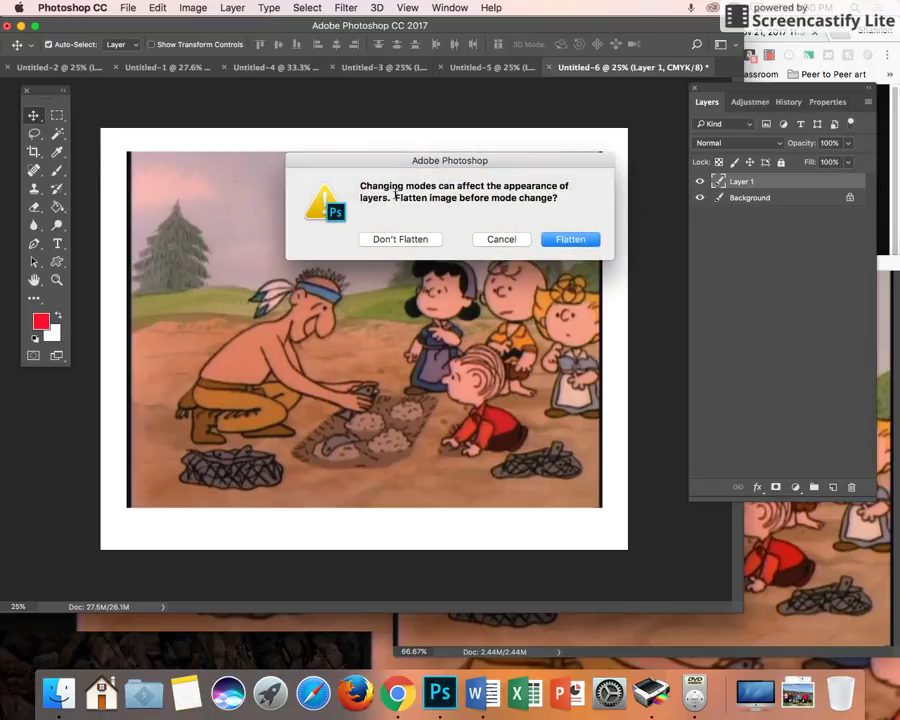
pyautogui.click(396, 239)
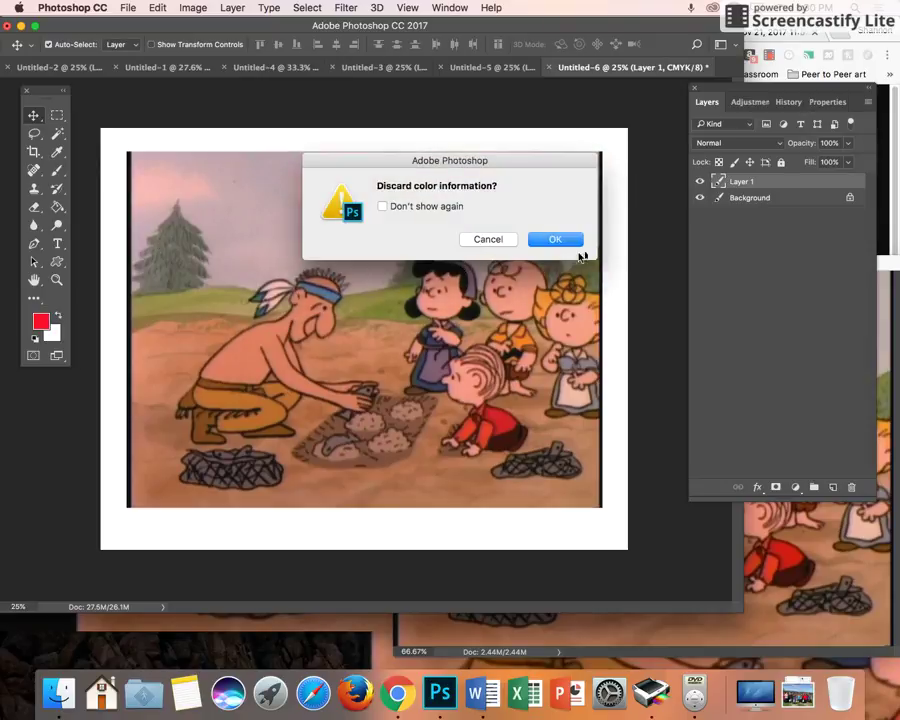
pyautogui.press('Return')
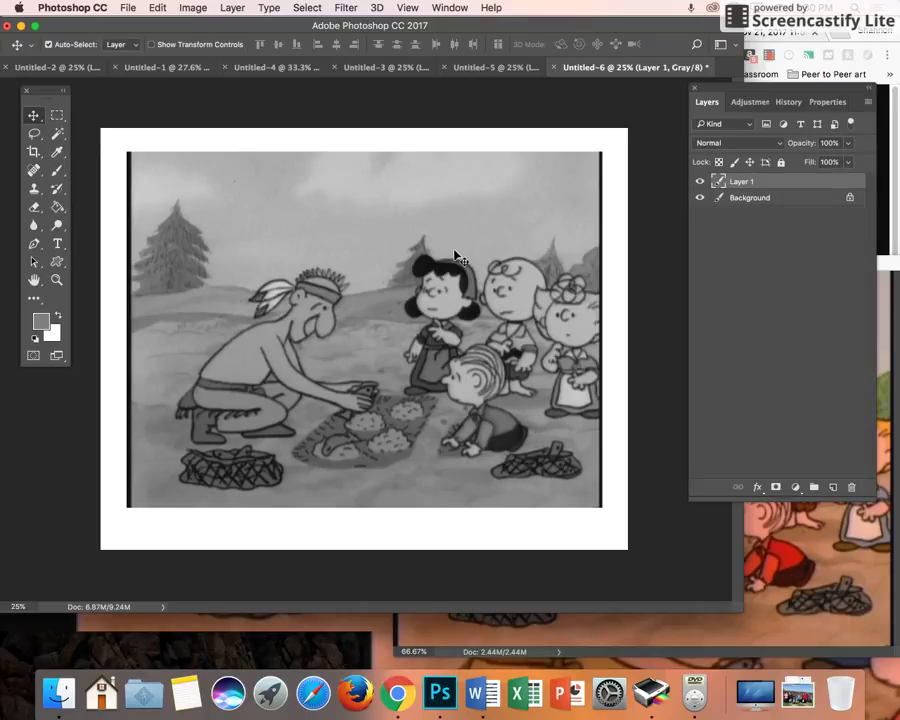
# Switch the document back to RGB Color without flattening the layers
pyautogui.click(193, 8)
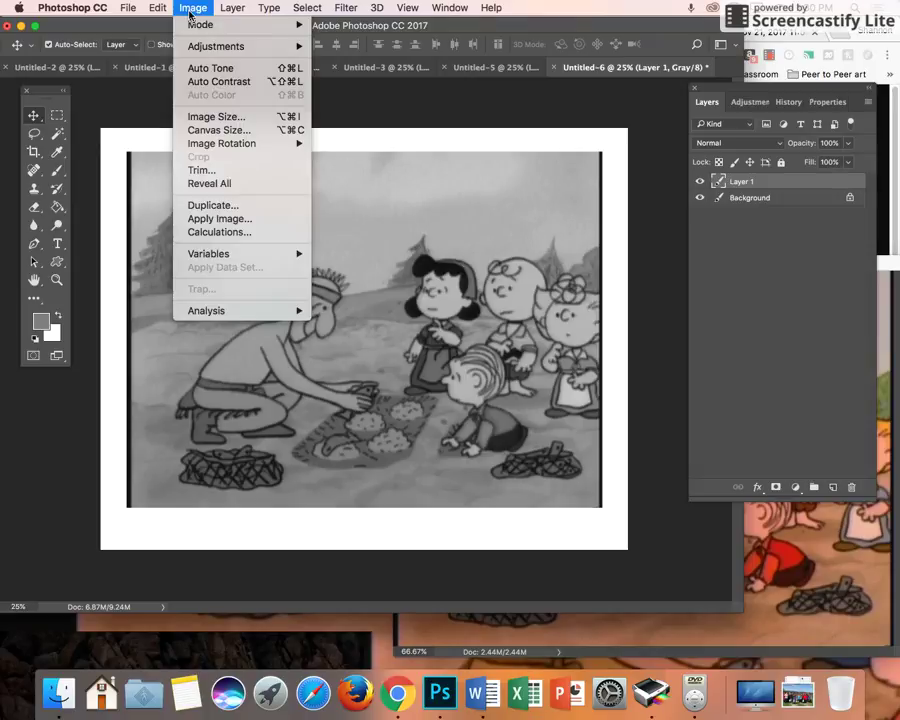
pyautogui.moveTo(199, 28)
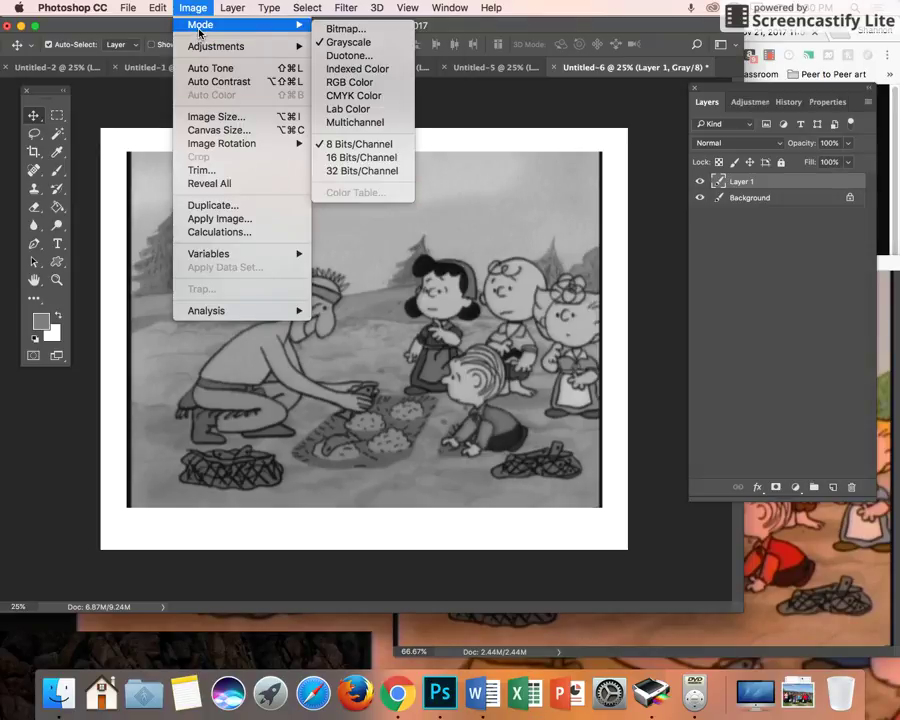
pyautogui.click(350, 82)
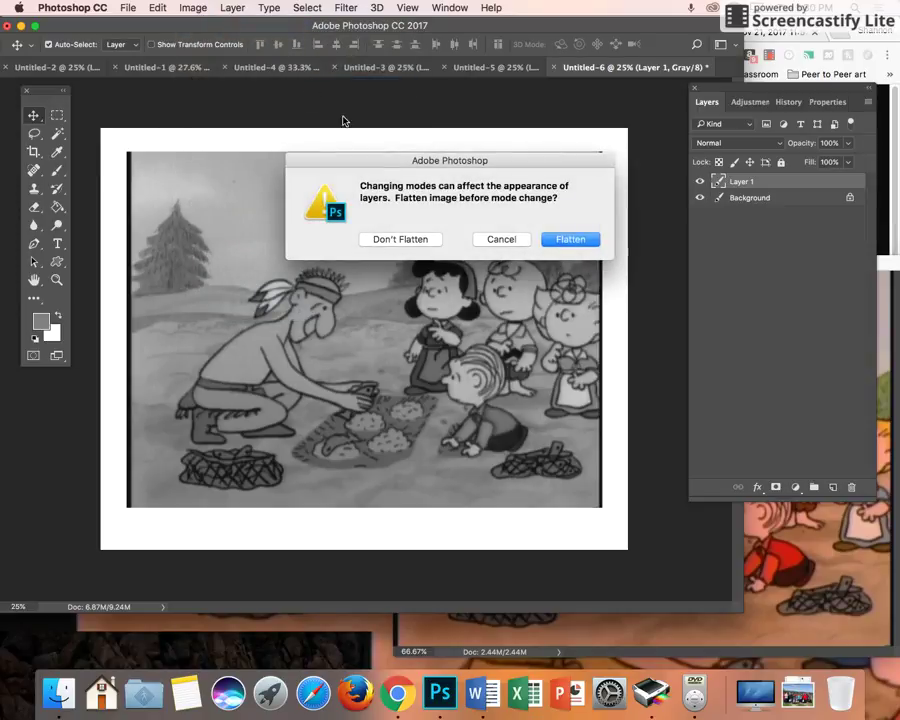
pyautogui.click(389, 240)
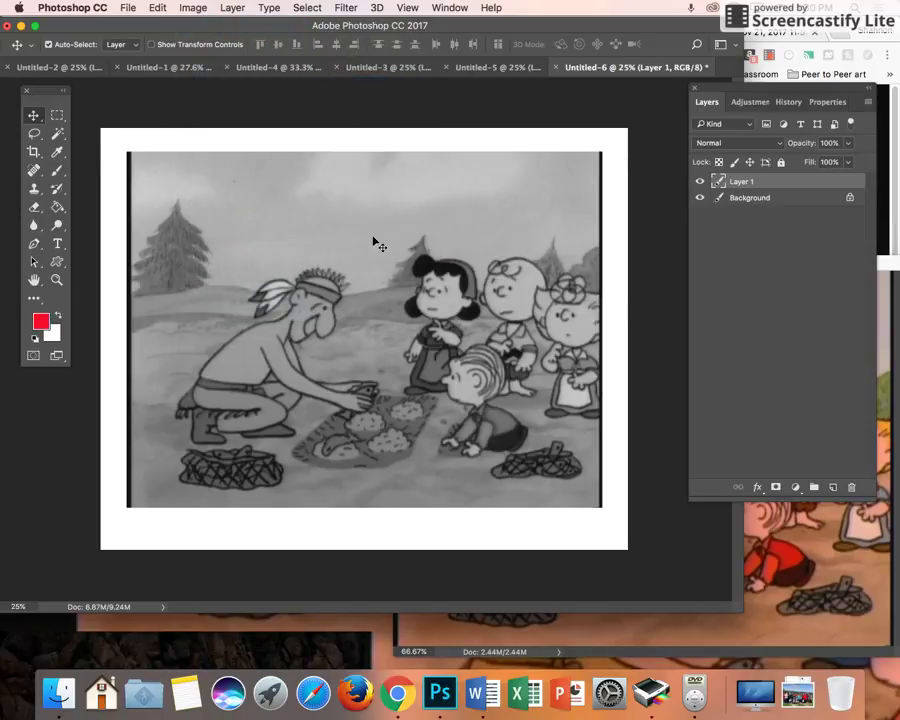
pyautogui.click(41, 321)
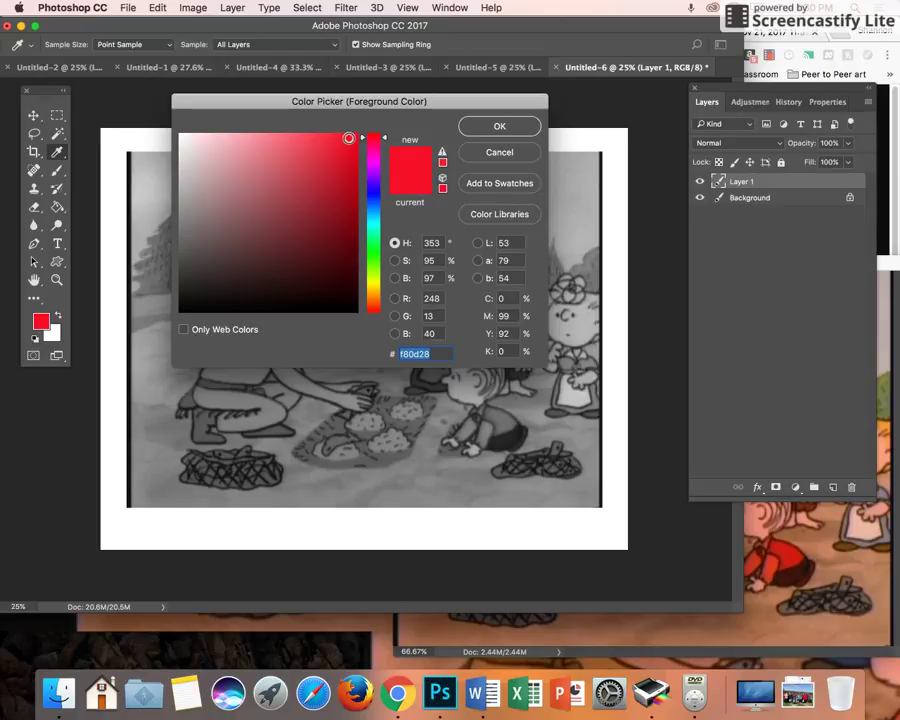
# Set the foreground to red and brush red circles around the treetop and the headdress
pyautogui.click(350, 136)
pyautogui.click(467, 131)
pyautogui.press('v')
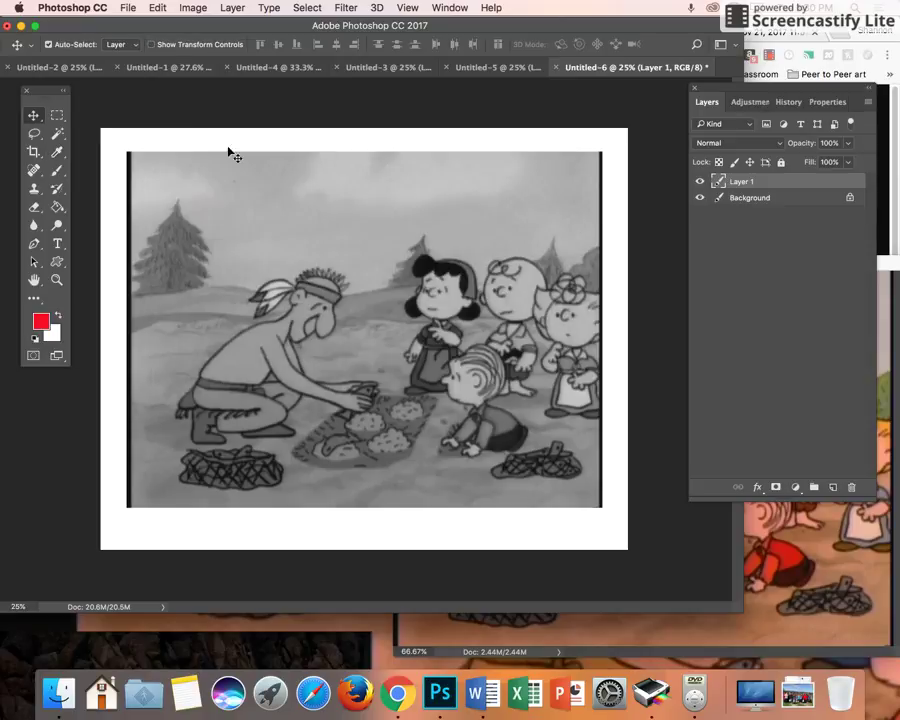
pyautogui.click(57, 171)
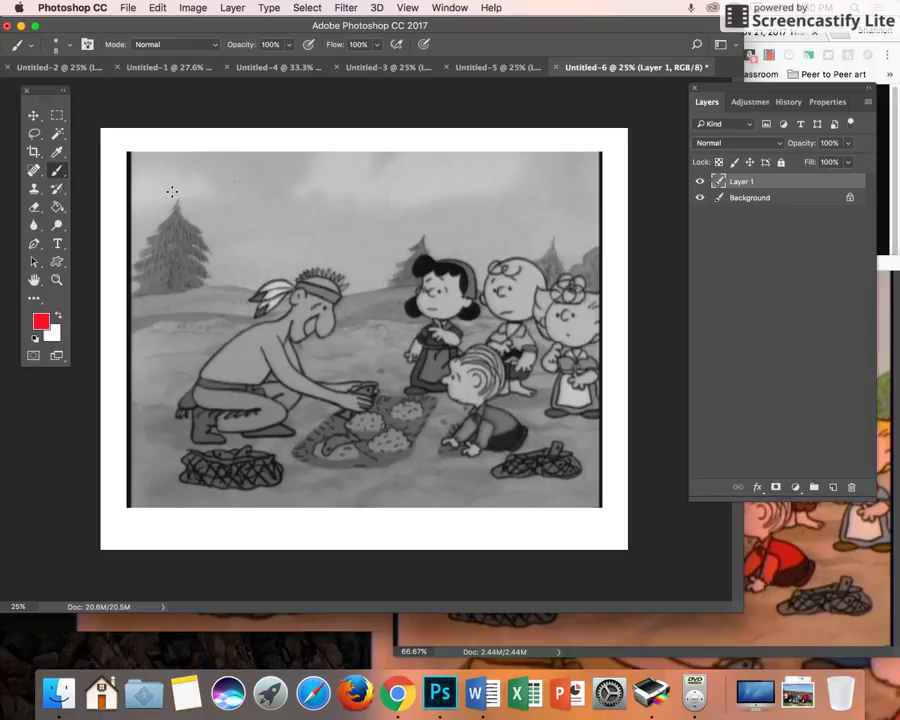
pyautogui.moveTo(173, 190); pyautogui.dragTo(190, 194)
pyautogui.moveTo(268, 271)
pyautogui.mouseDown()
pyautogui.moveTo(258, 318)
pyautogui.moveTo(250, 284)
pyautogui.mouseUp()
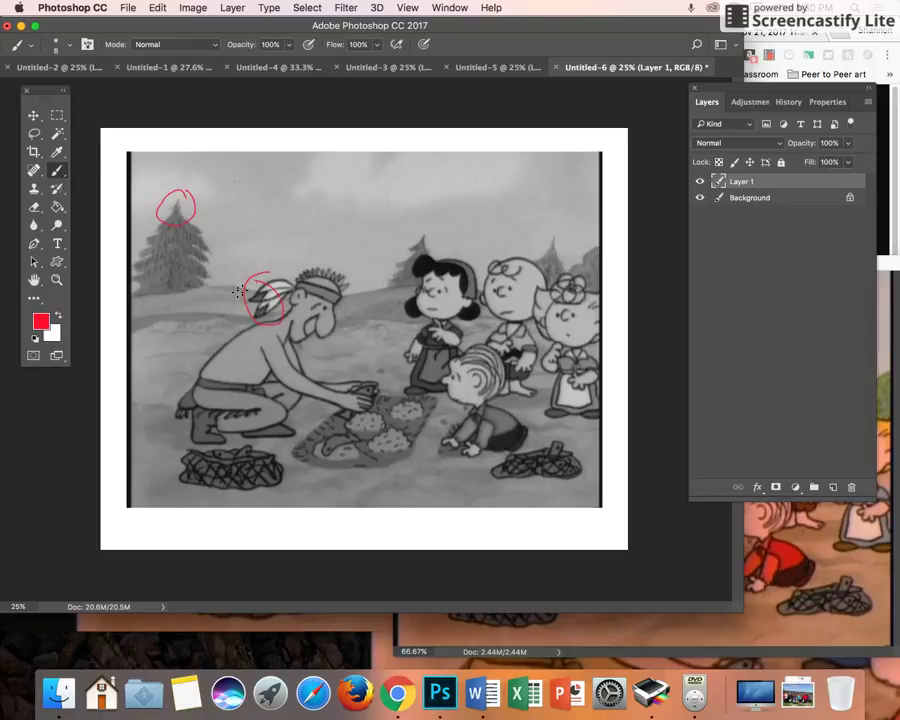